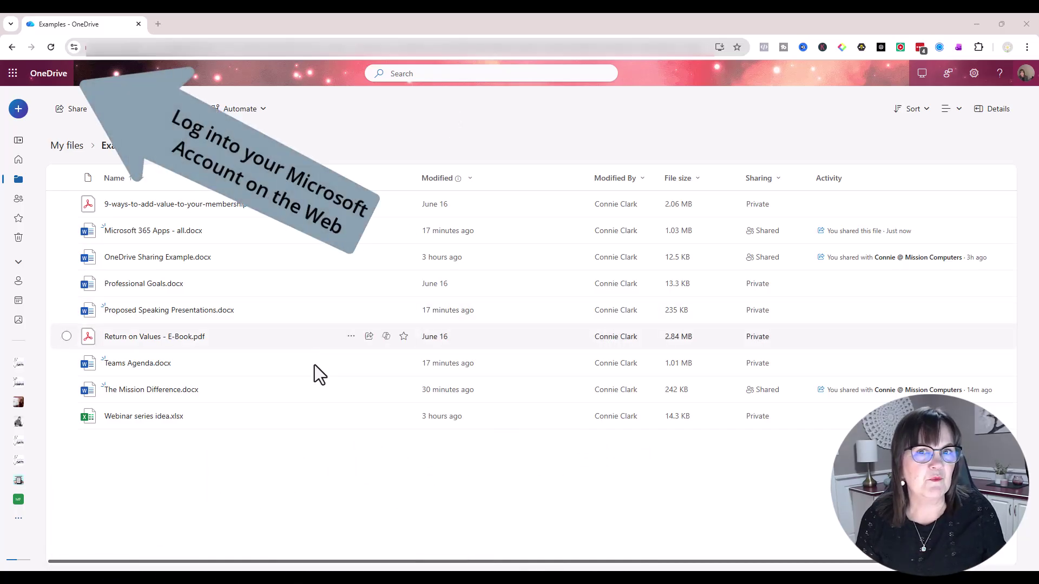
- Open the Share dialog for Teams Agenda.docx from its file row
mouse_move(368, 370)
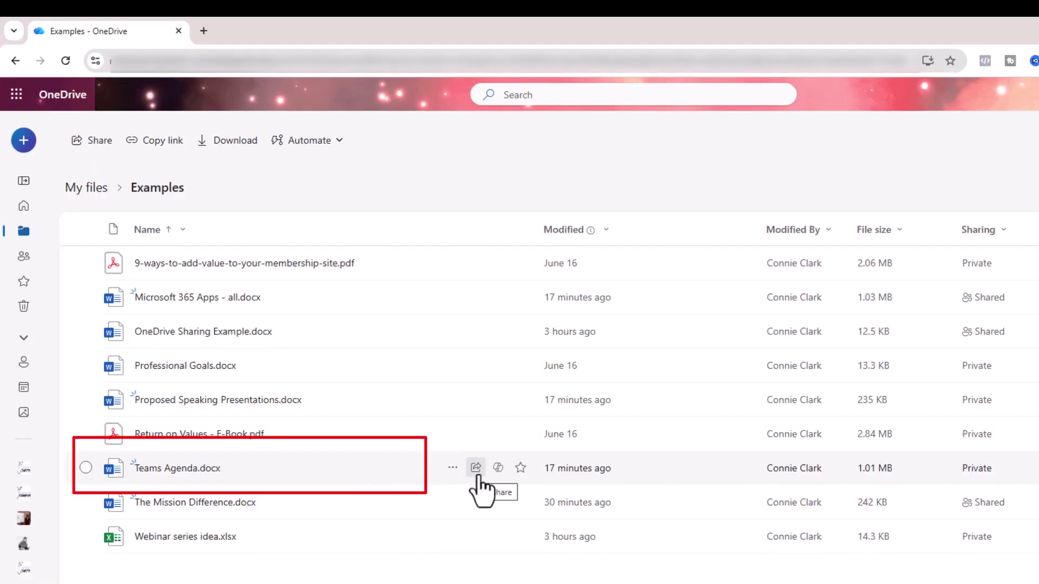
click(453, 467)
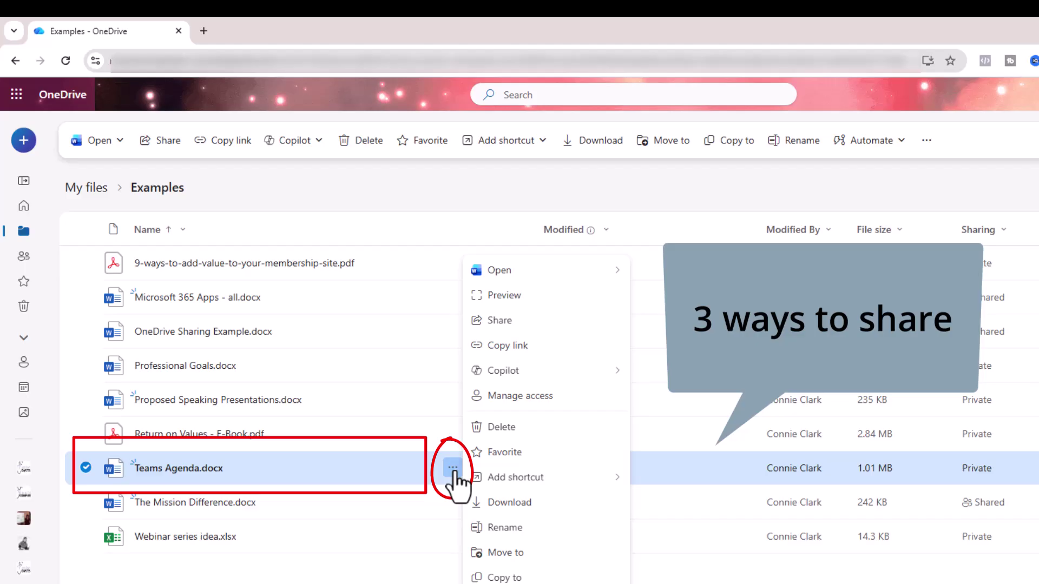
click(368, 466)
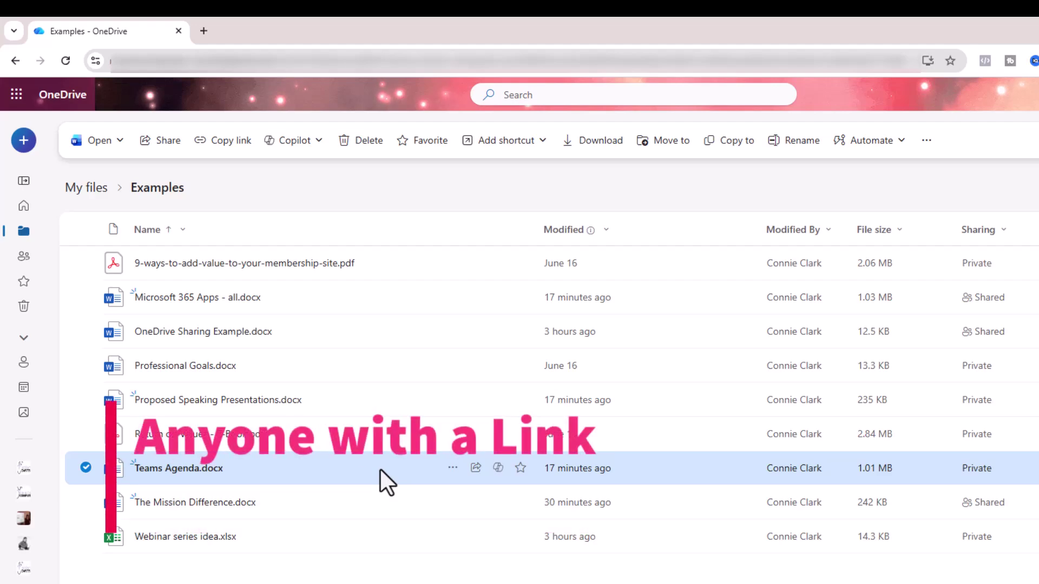
click(475, 468)
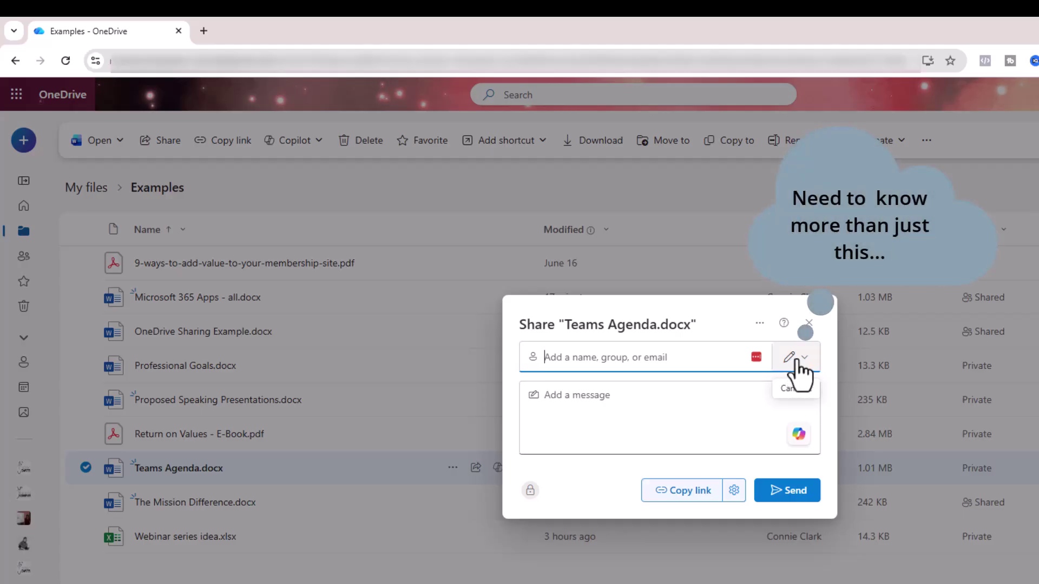
- In Link settings, change the Teams Agenda.docx link permission from Can edit to Can view
click(734, 492)
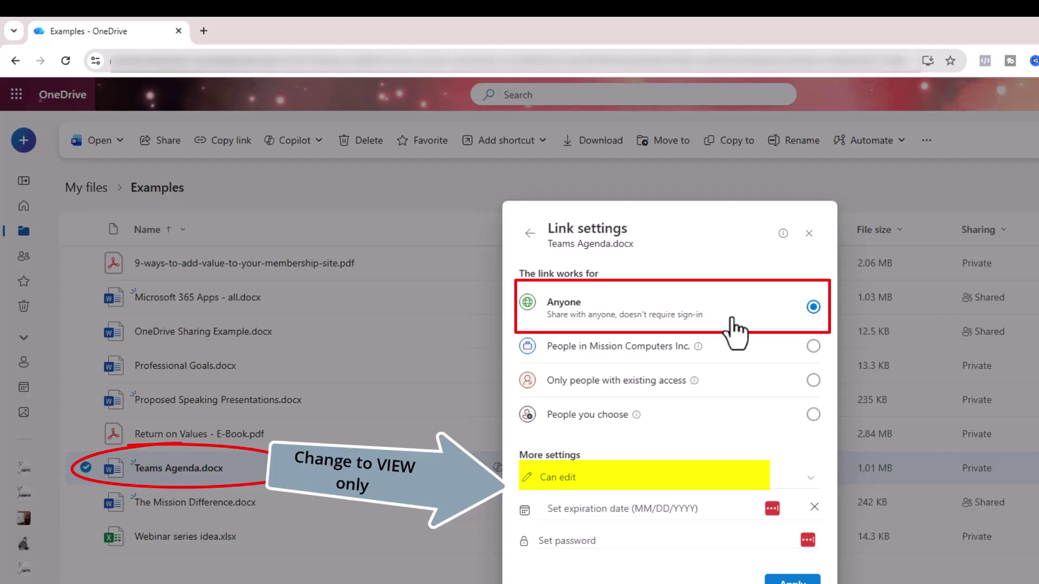
click(671, 477)
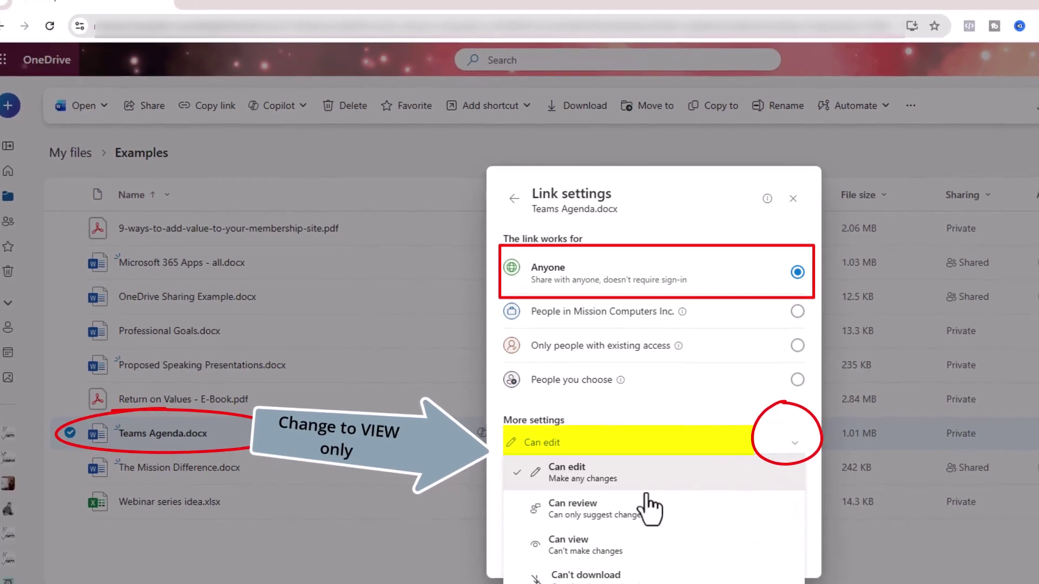
click(609, 549)
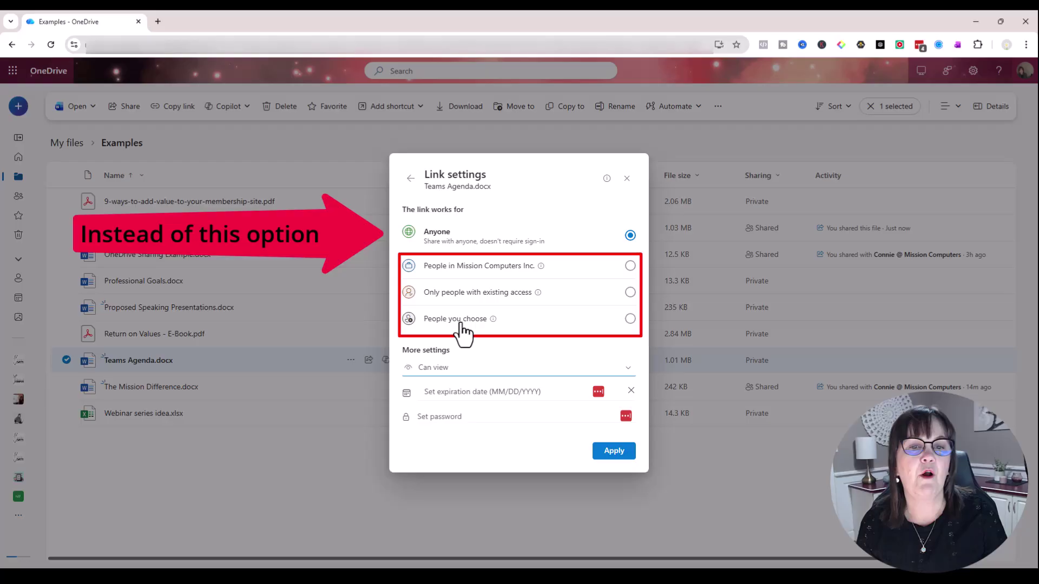
- Switch the link audience from Anyone to People you choose
click(630, 319)
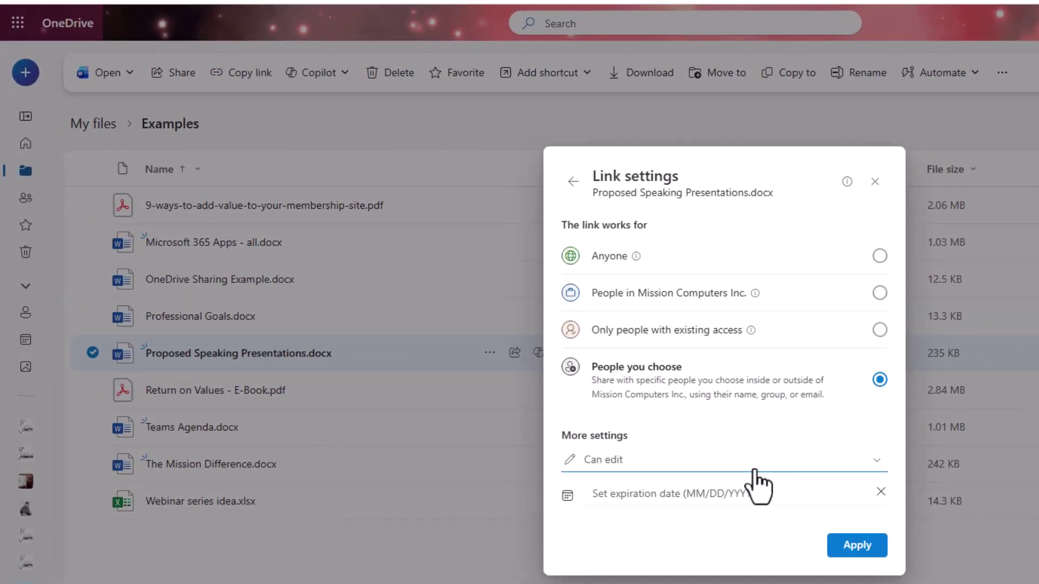
- Set the Proposed Speaking Presentations.docx link to Can view with an expiration date
click(875, 464)
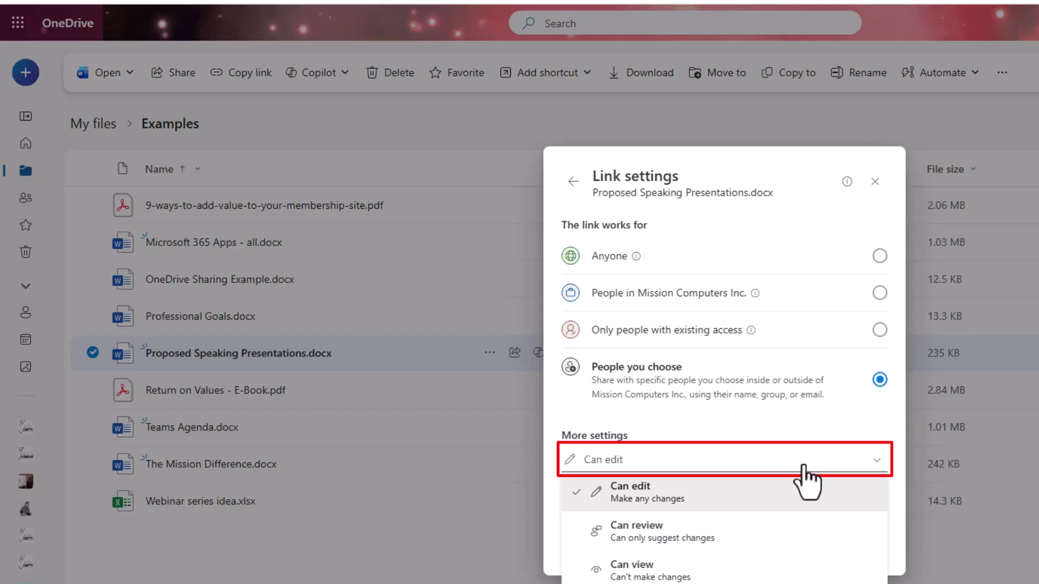
click(683, 568)
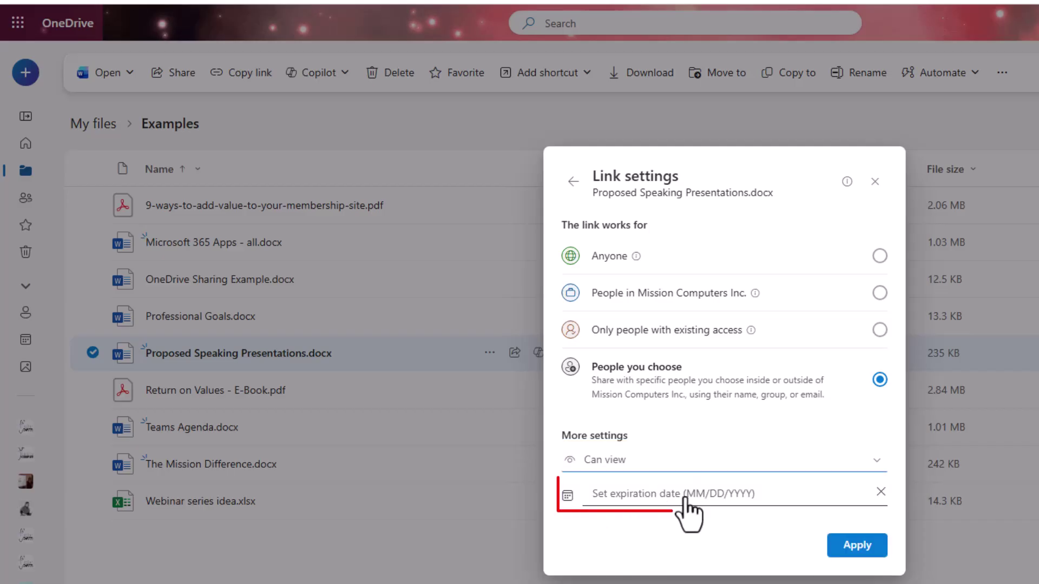
click(683, 414)
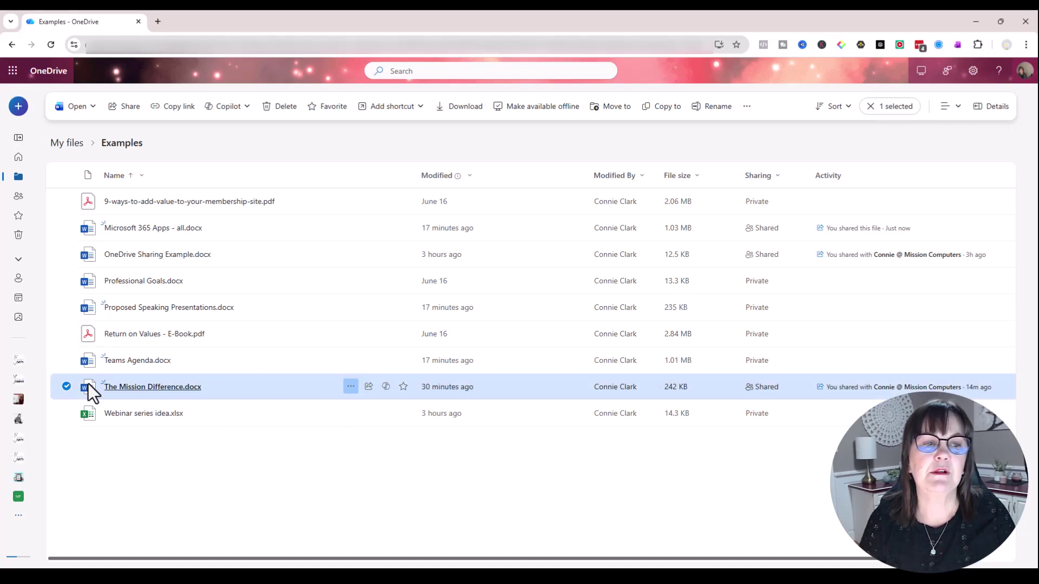
- Open Manage access for The Mission Difference.docx and expand the specific-people link's users
click(351, 387)
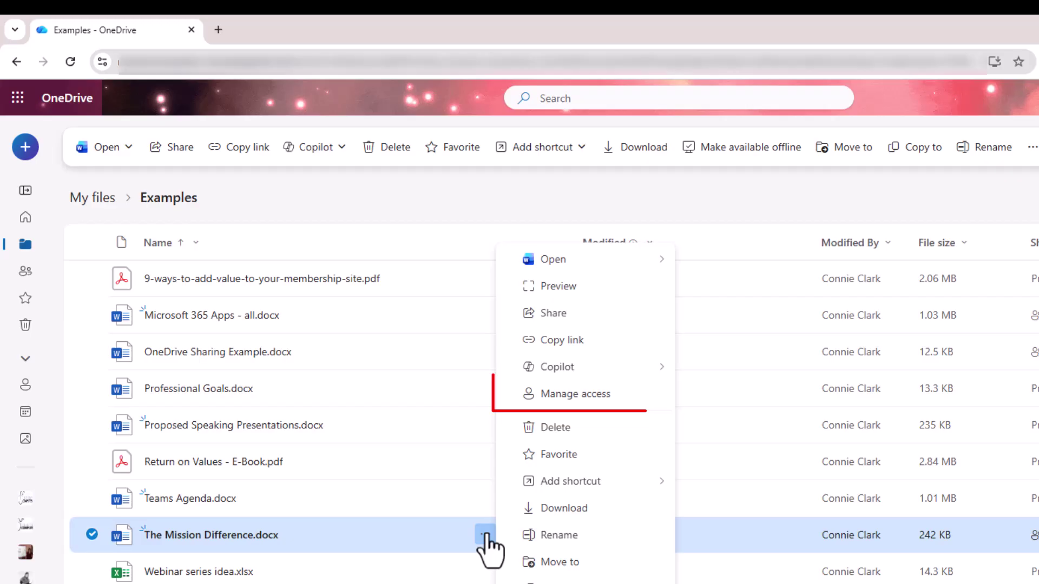
click(587, 402)
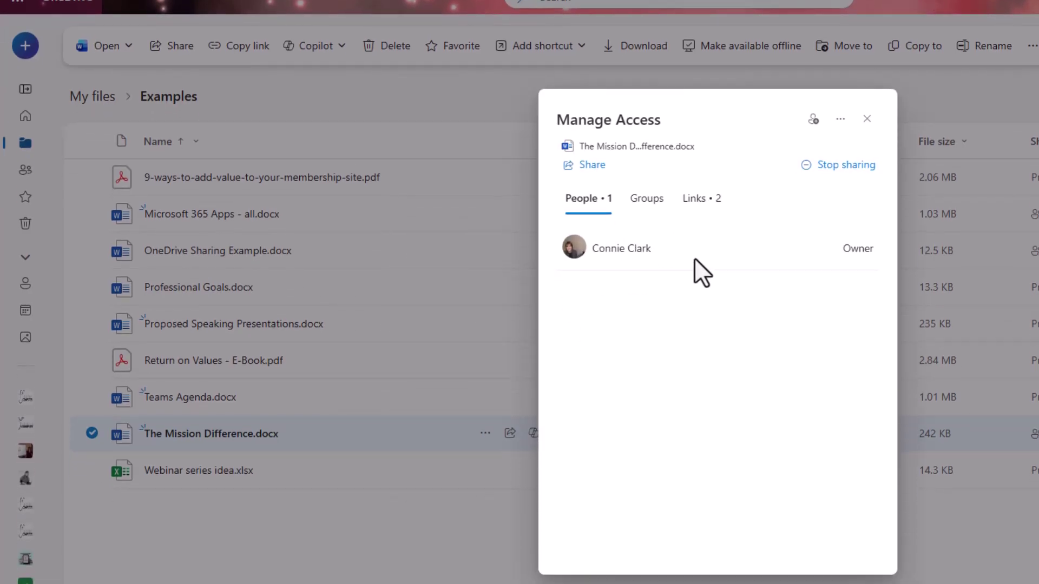
click(702, 216)
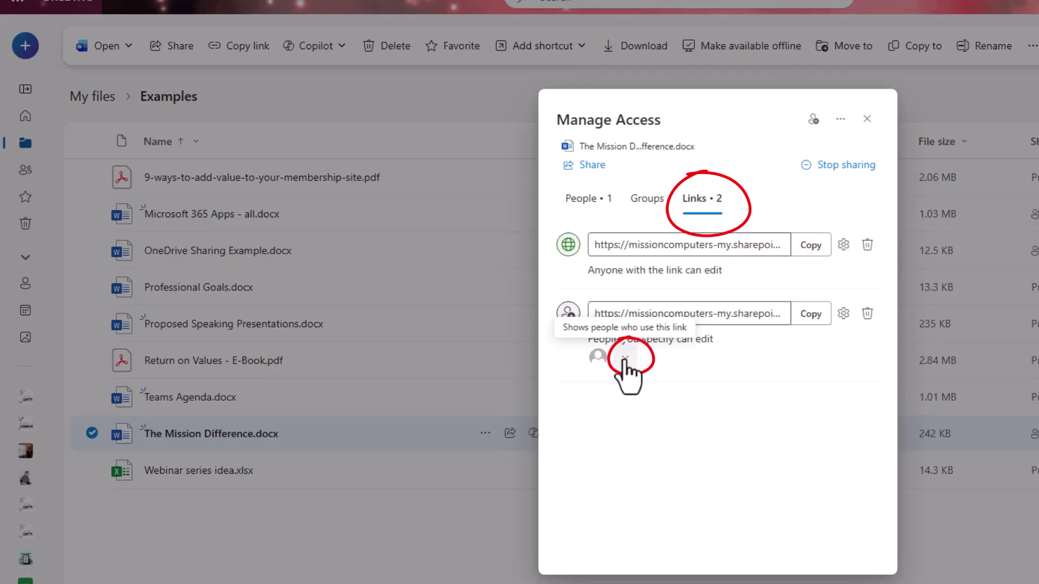
click(625, 358)
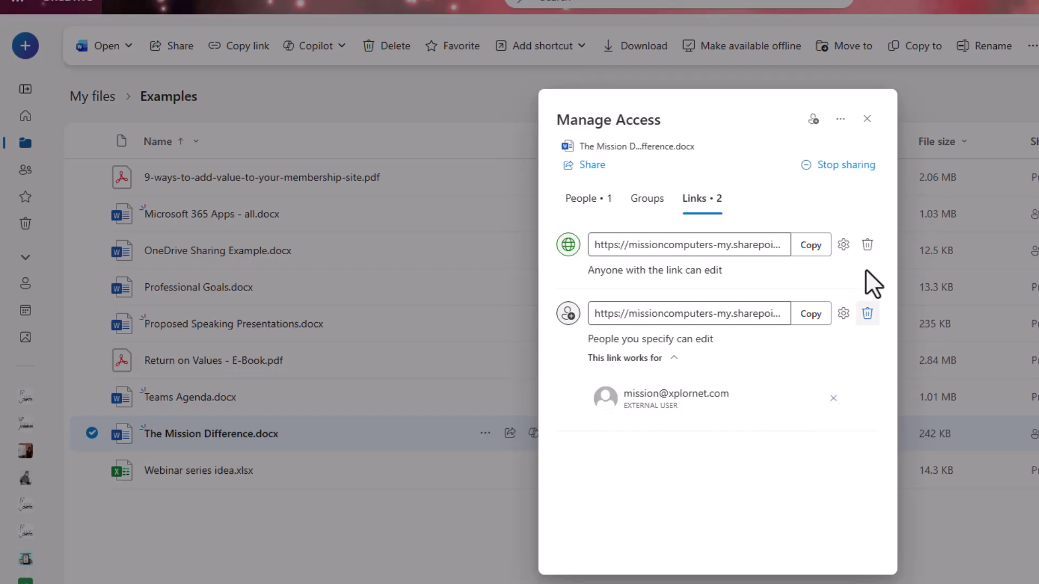
- Remove the external user, delete the specific-people link, and close Manage Access
click(833, 399)
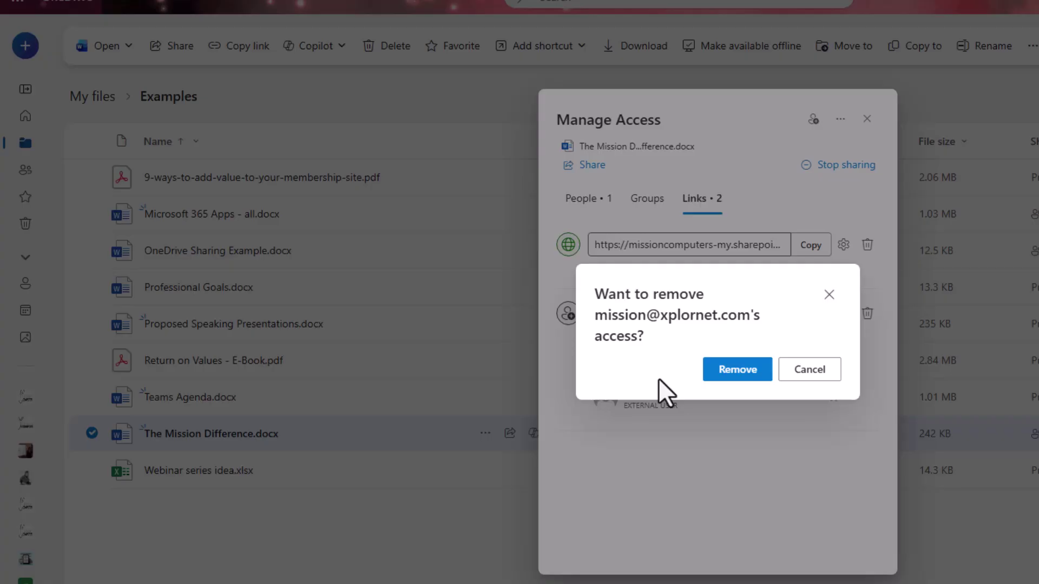
click(749, 370)
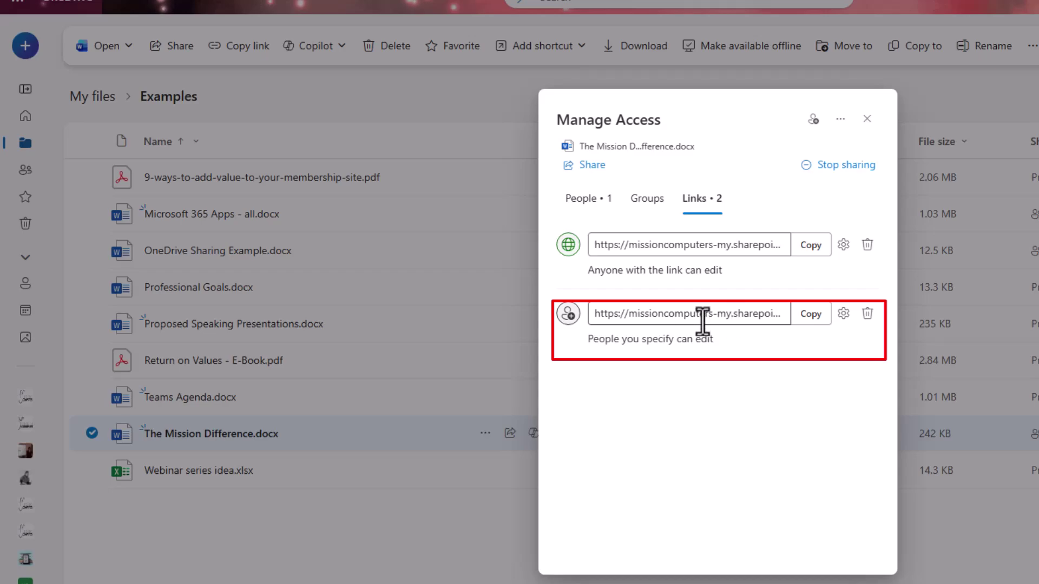
click(867, 315)
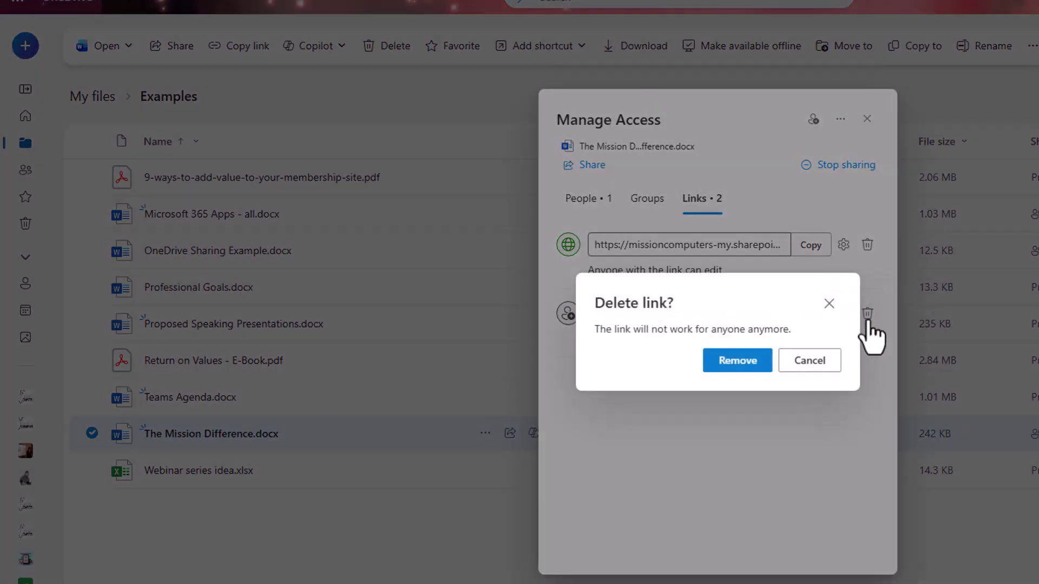
click(740, 361)
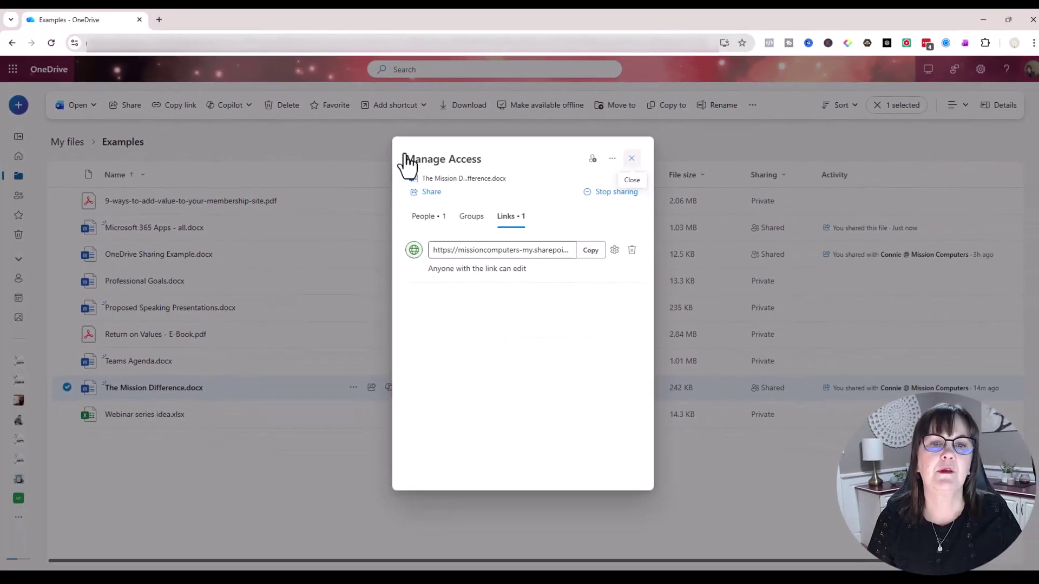
click(353, 115)
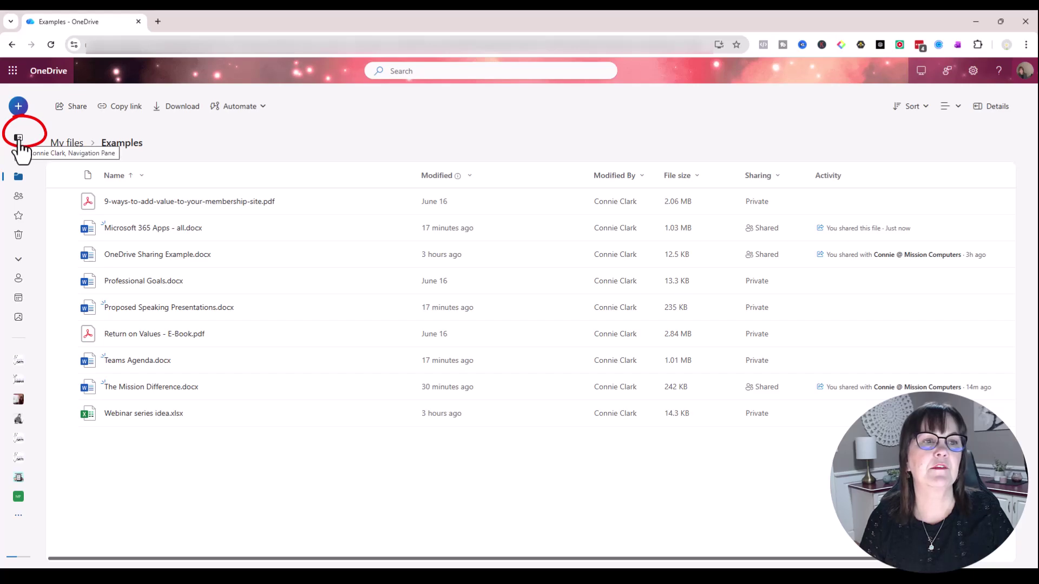
- Under Shared > By you, review Manage access for the Data Entry Ex workbook
click(18, 138)
click(40, 196)
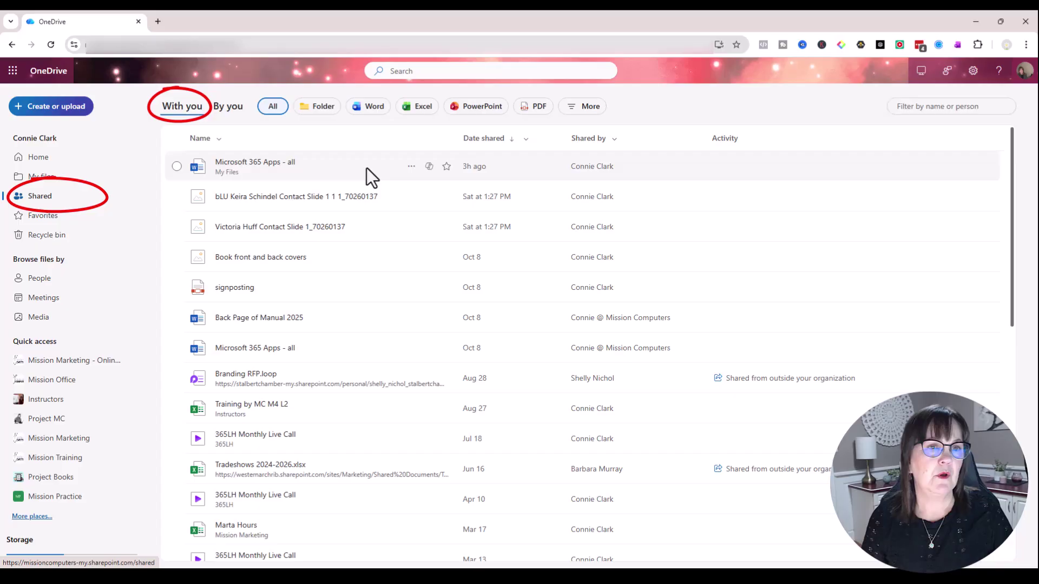
click(227, 108)
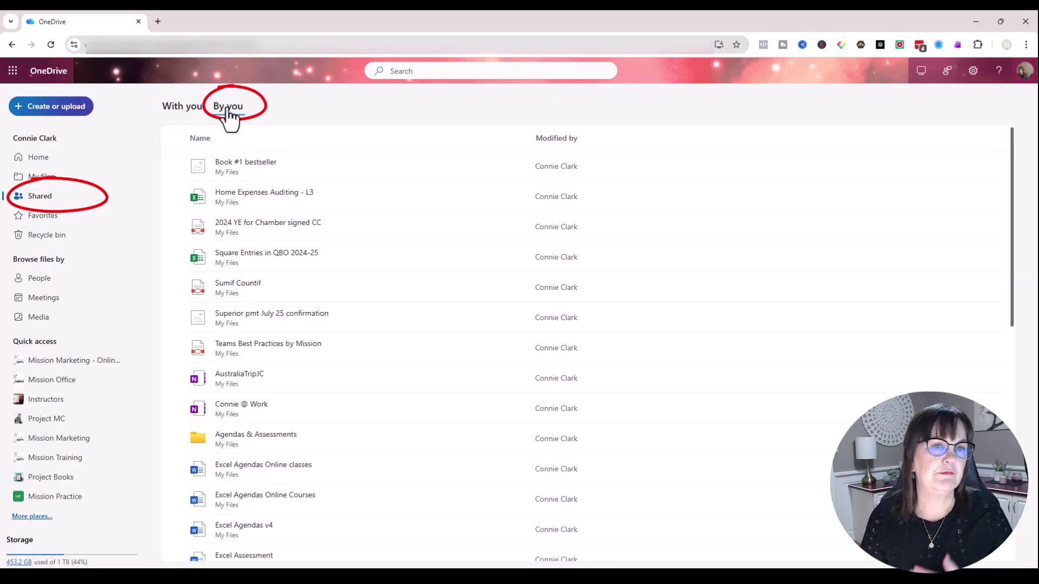
scroll(309, 310, down, 6)
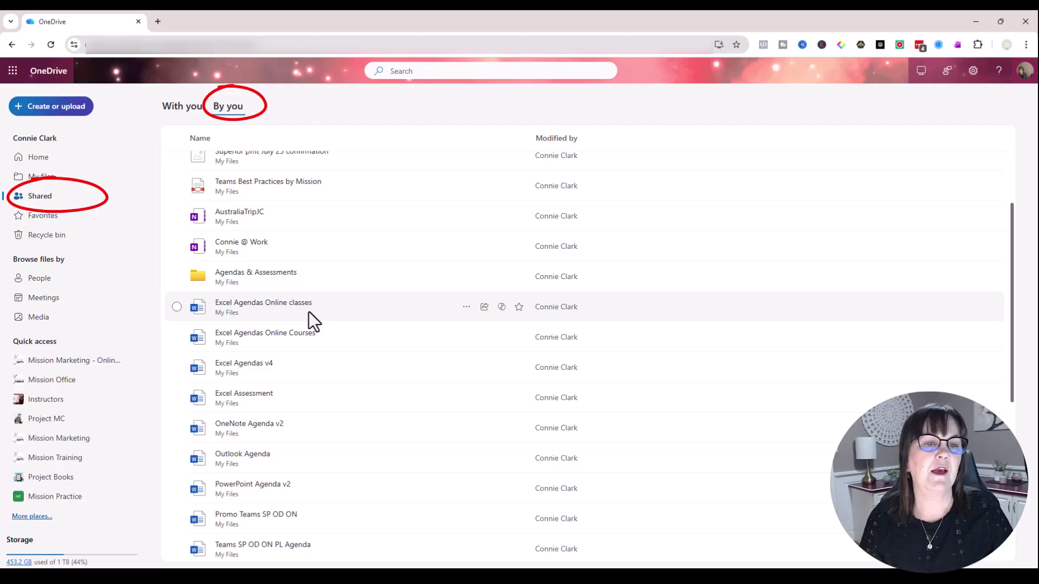
scroll(307, 316, down, 3)
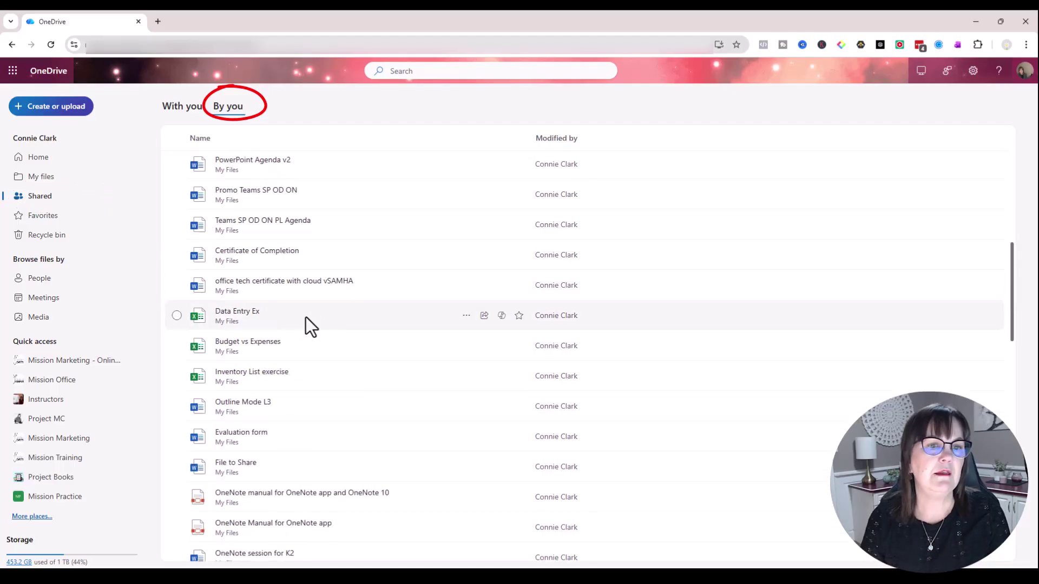
click(466, 316)
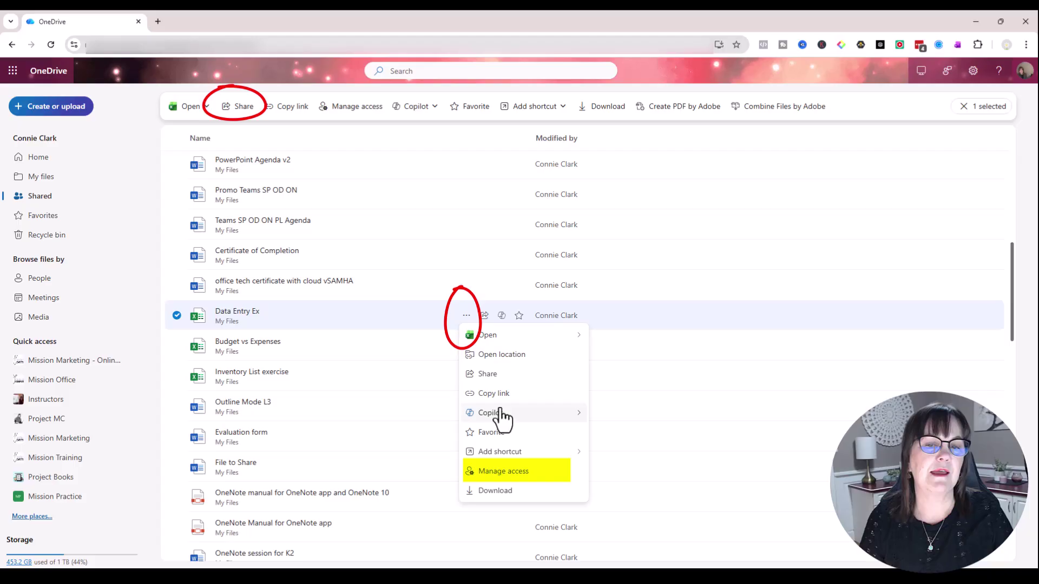
click(503, 471)
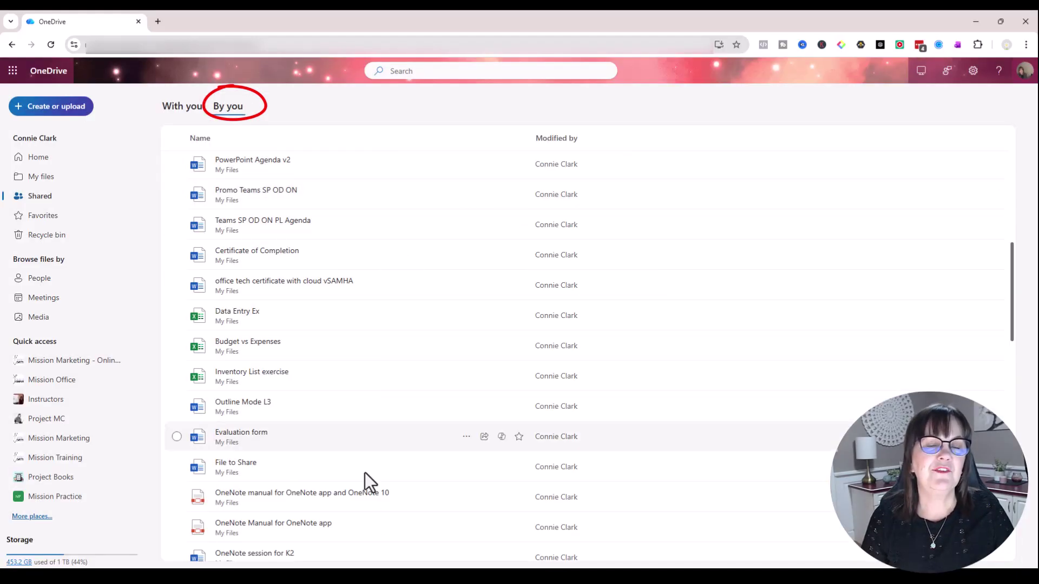
scroll(378, 432, up, 5)
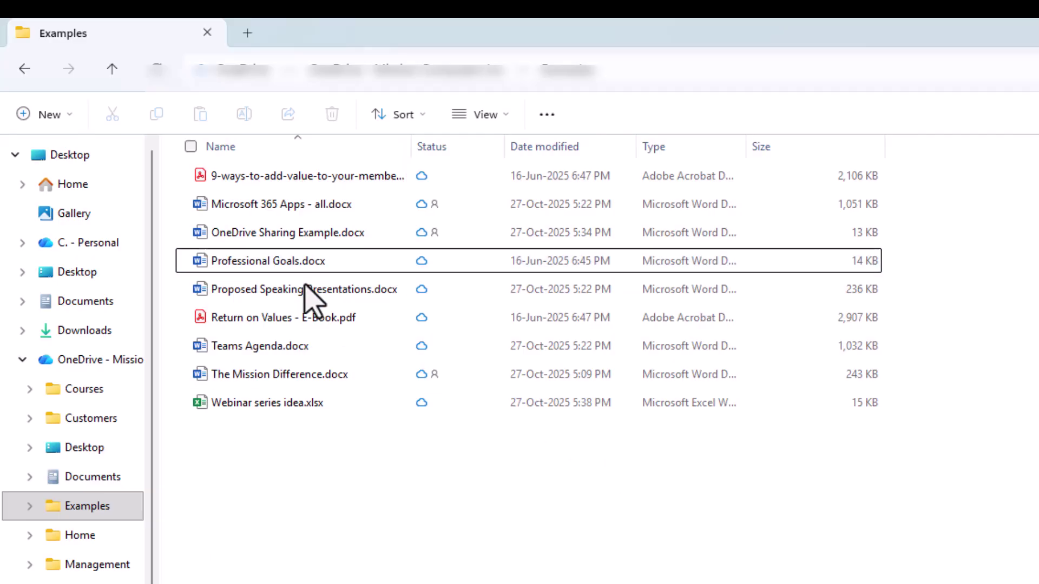
click(373, 265)
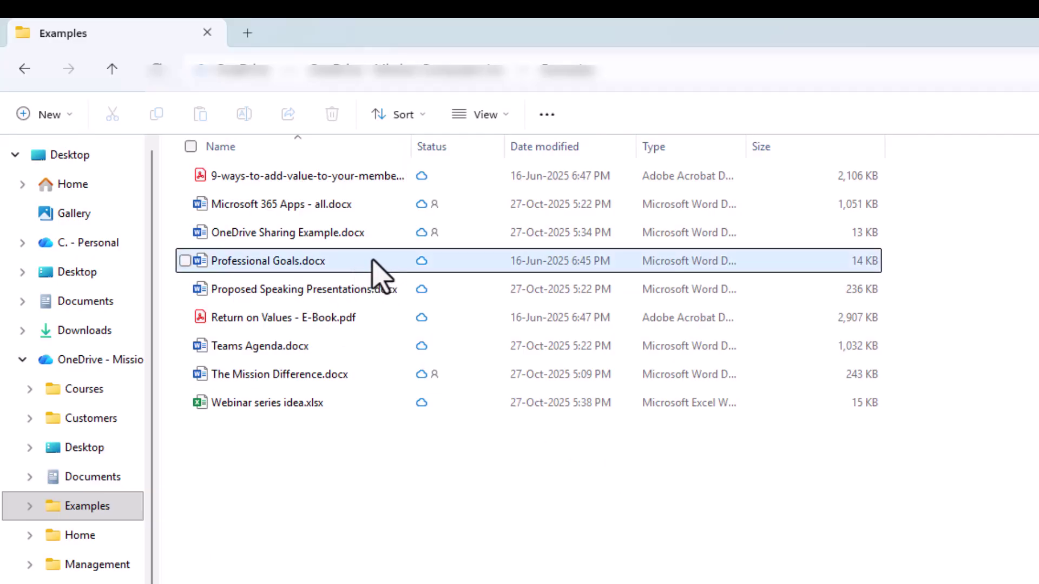
right_click(423, 266)
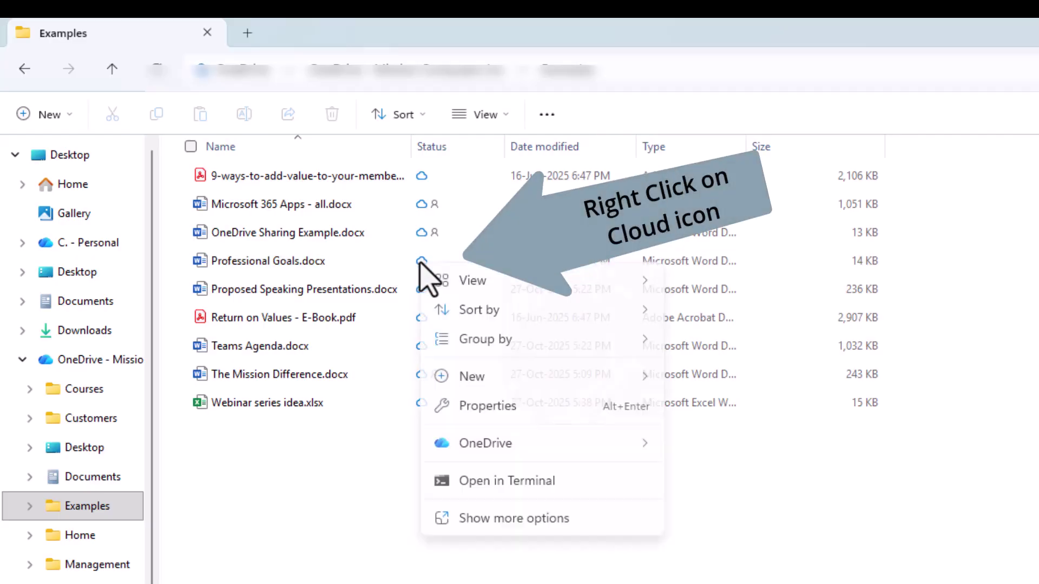
mouse_move(513, 444)
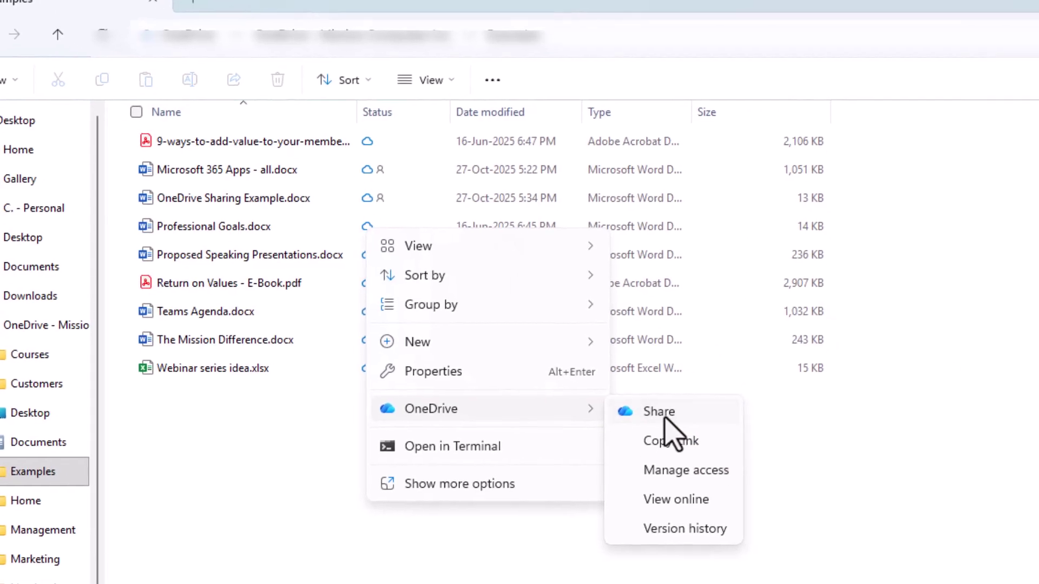
click(665, 420)
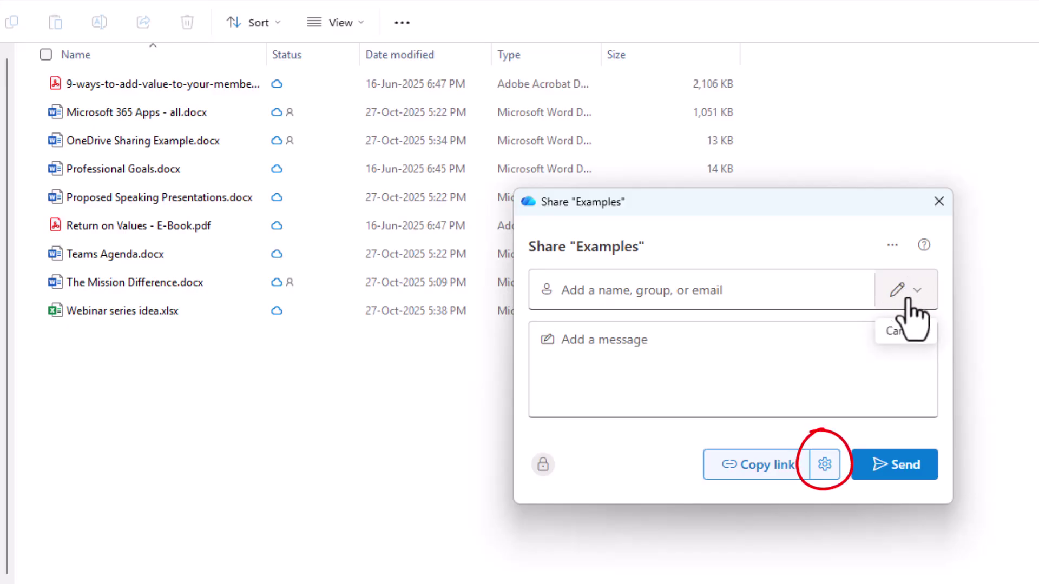
click(824, 464)
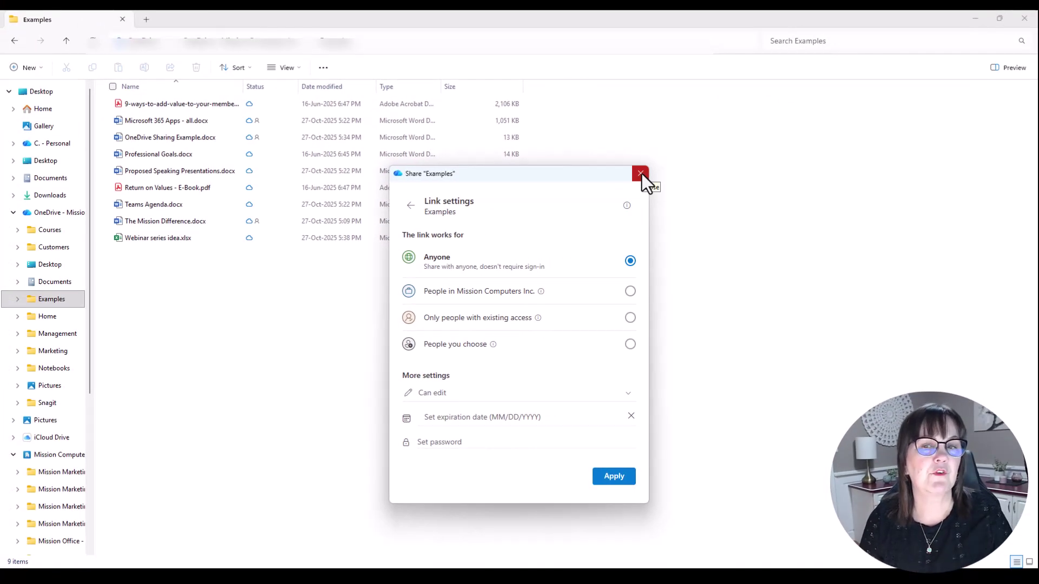
- Close the sharing window and check Manage access for Professional Goals.docx via OneDrive
click(642, 173)
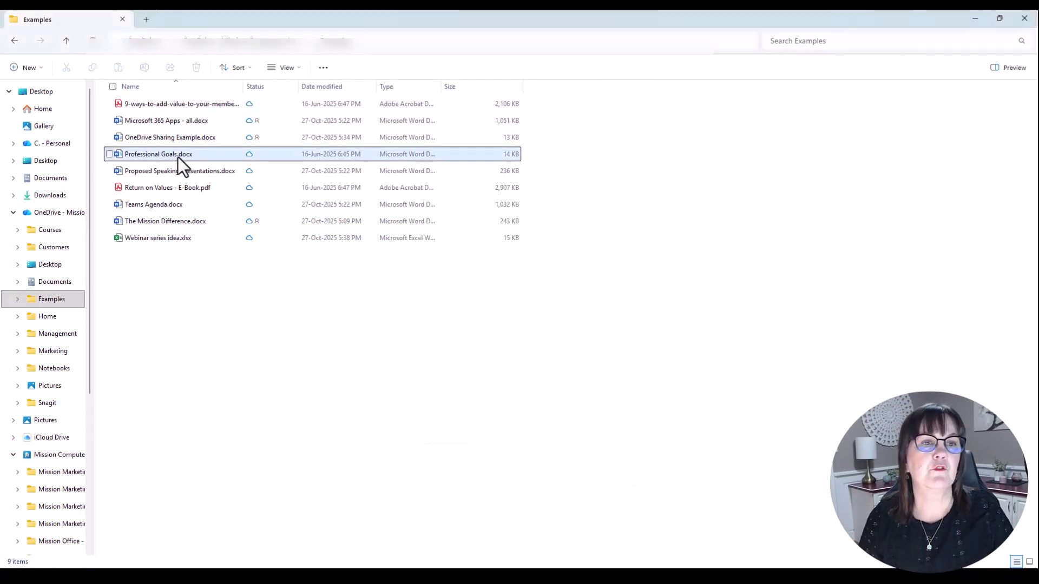
right_click(150, 154)
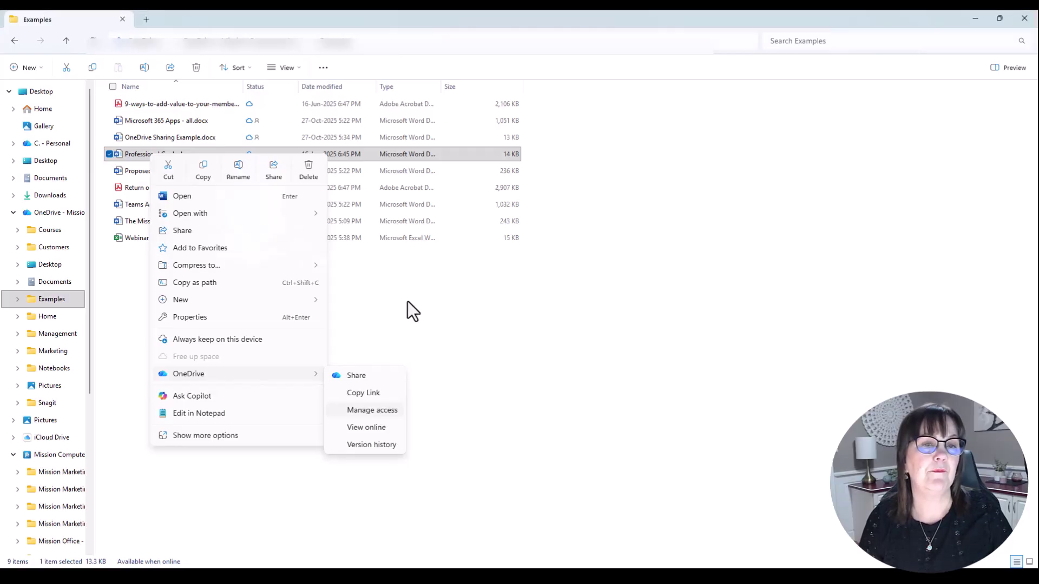
click(377, 411)
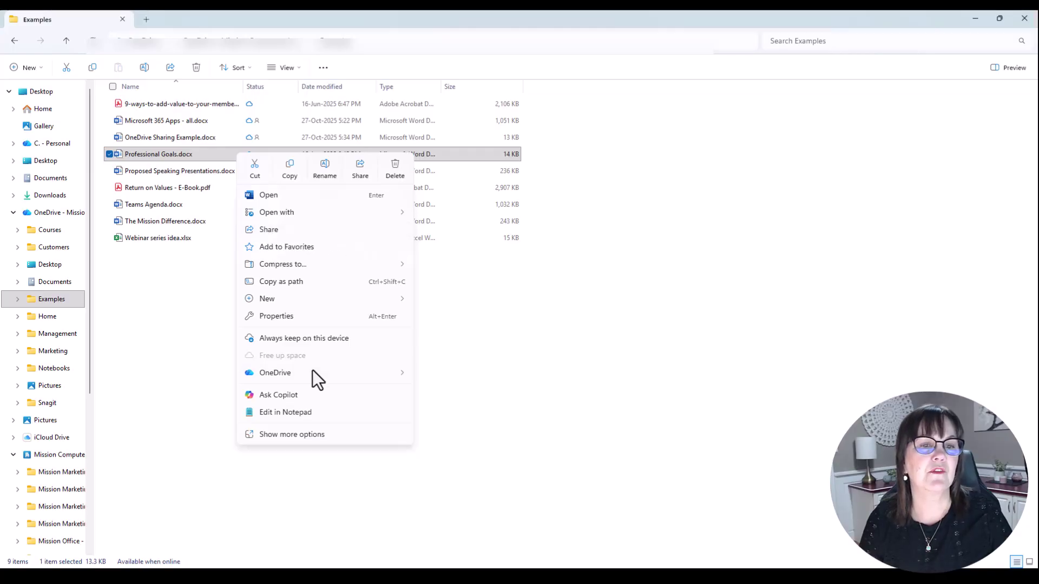
mouse_move(316, 375)
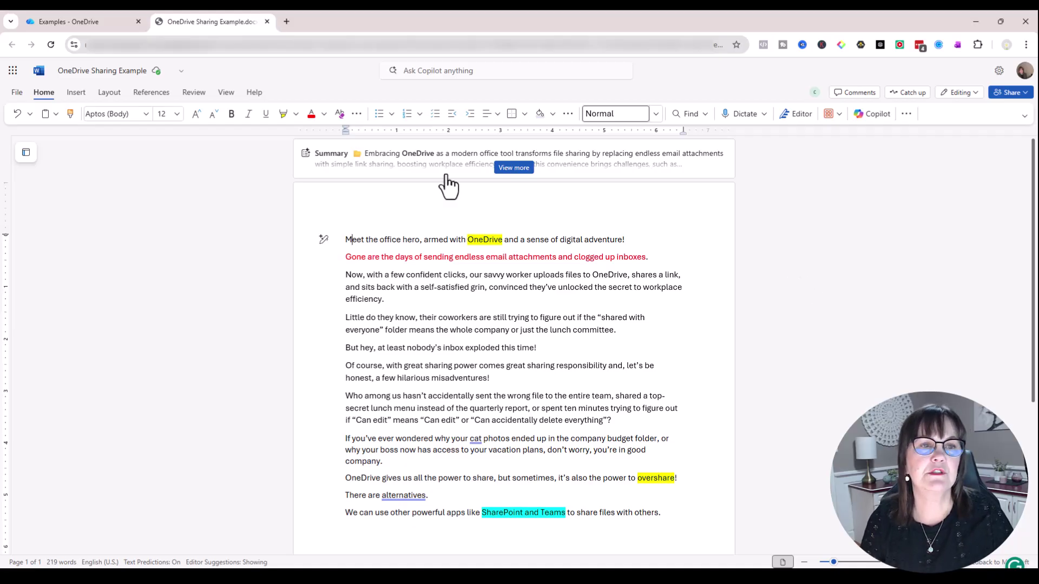
- In Version History, compare the current version with the October 24, 4:19 PM version
click(110, 80)
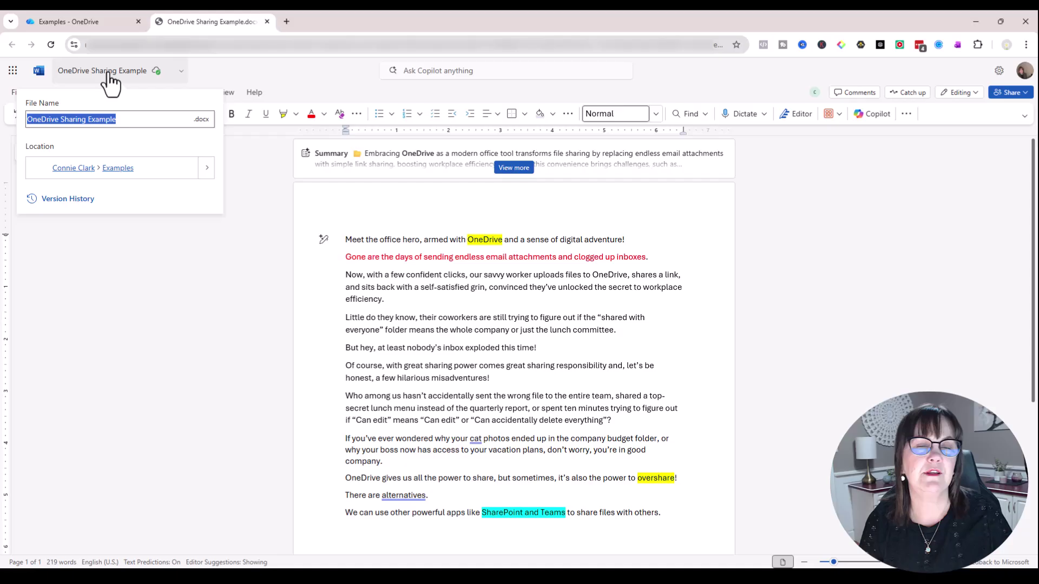
click(68, 201)
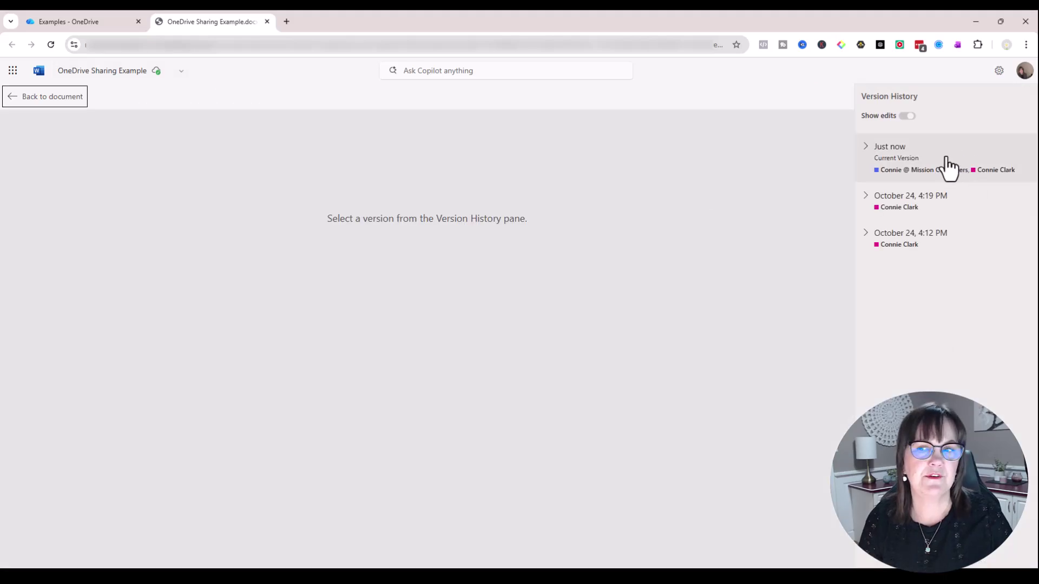
click(949, 167)
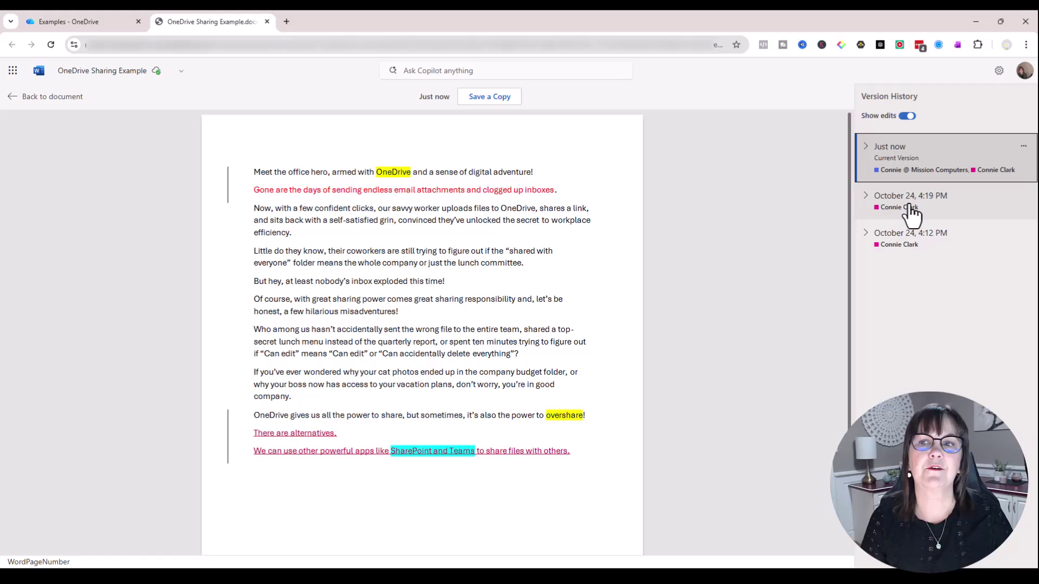
click(944, 218)
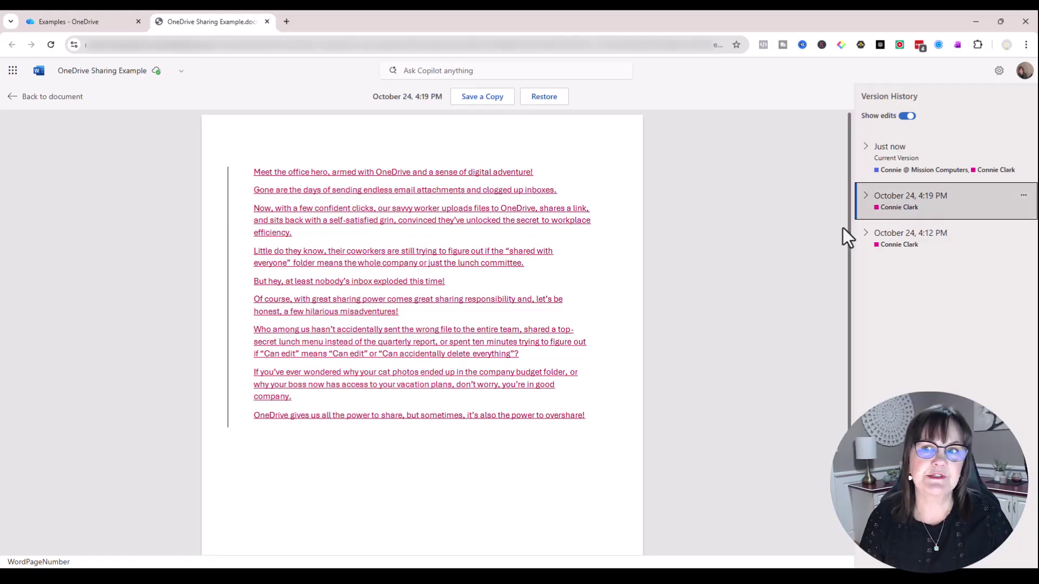
click(900, 159)
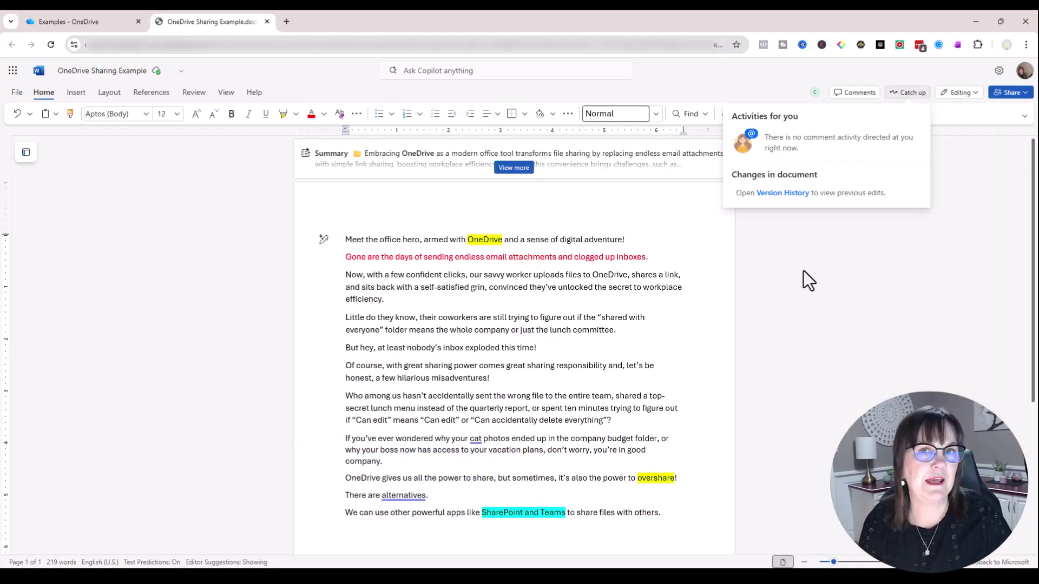
- Close the Catch up panel and the File menu to leave only the document
click(804, 270)
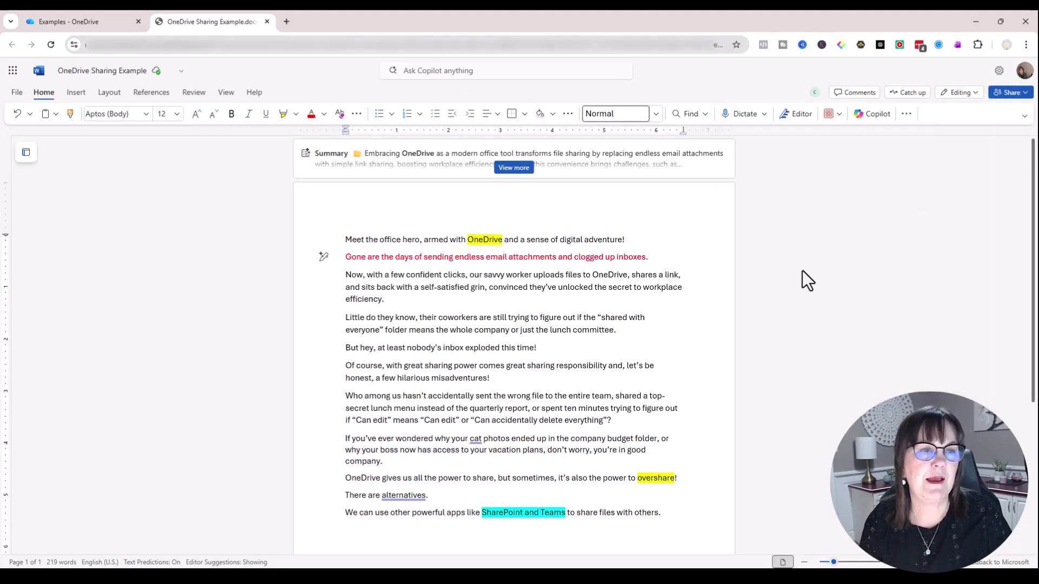
click(16, 94)
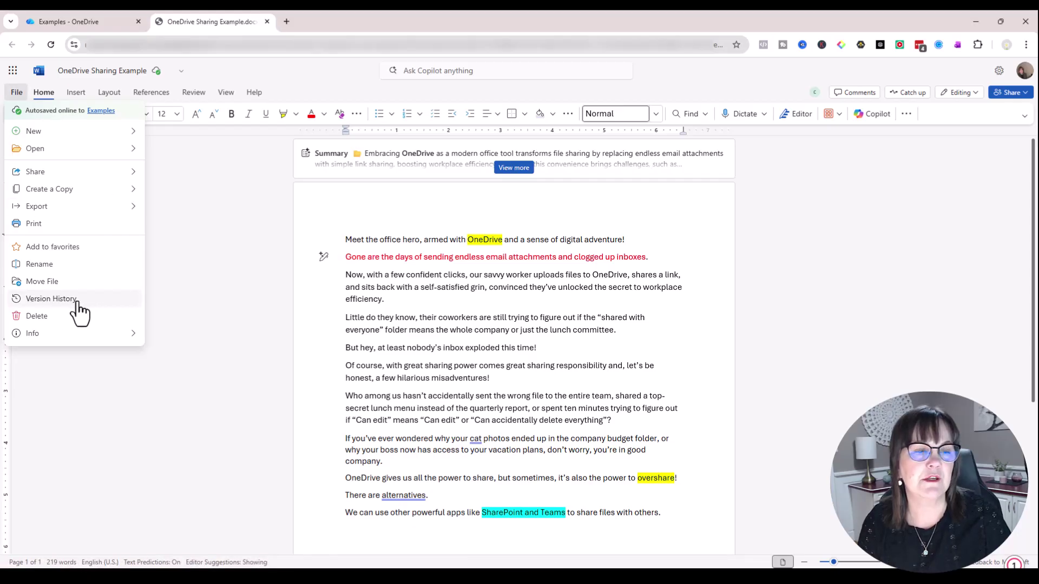
click(916, 225)
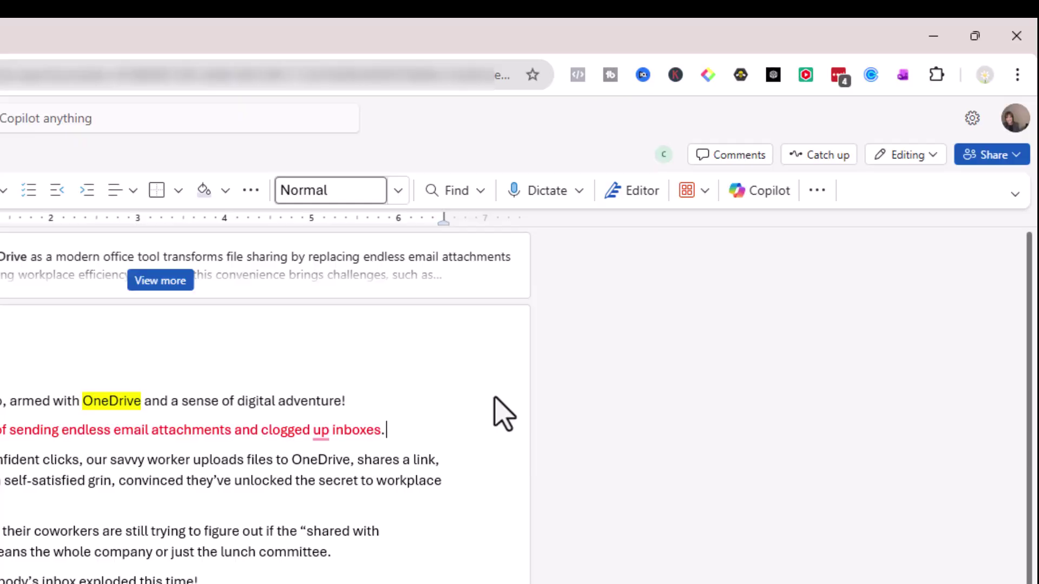
- Expand the Word document's Share dropdown to reveal Share, Copy Link and Manage Access
click(990, 165)
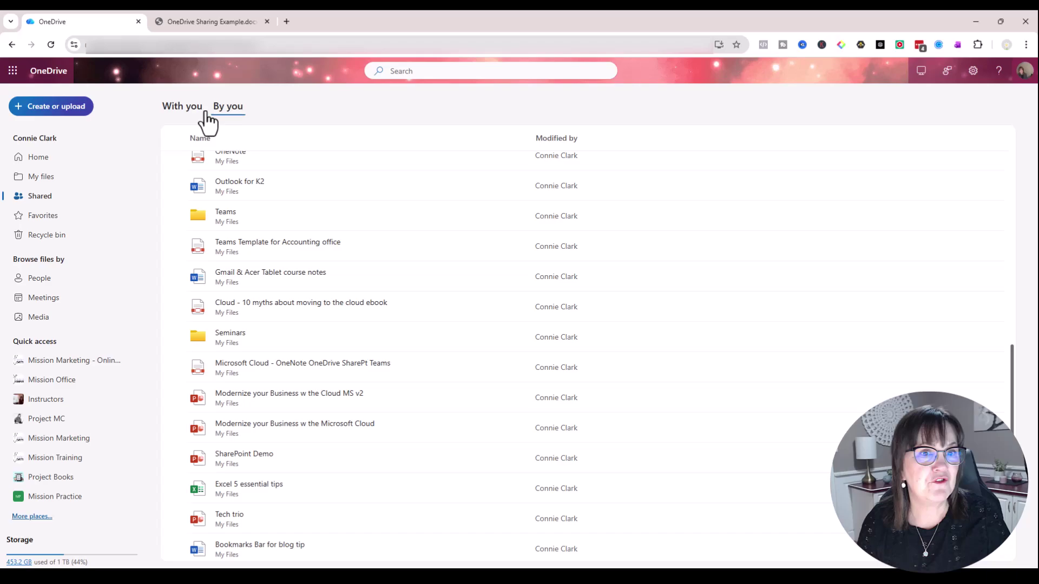
- Show the Shared 'With you' list, scrolled back to the top
click(173, 111)
scroll(373, 298, down, 20)
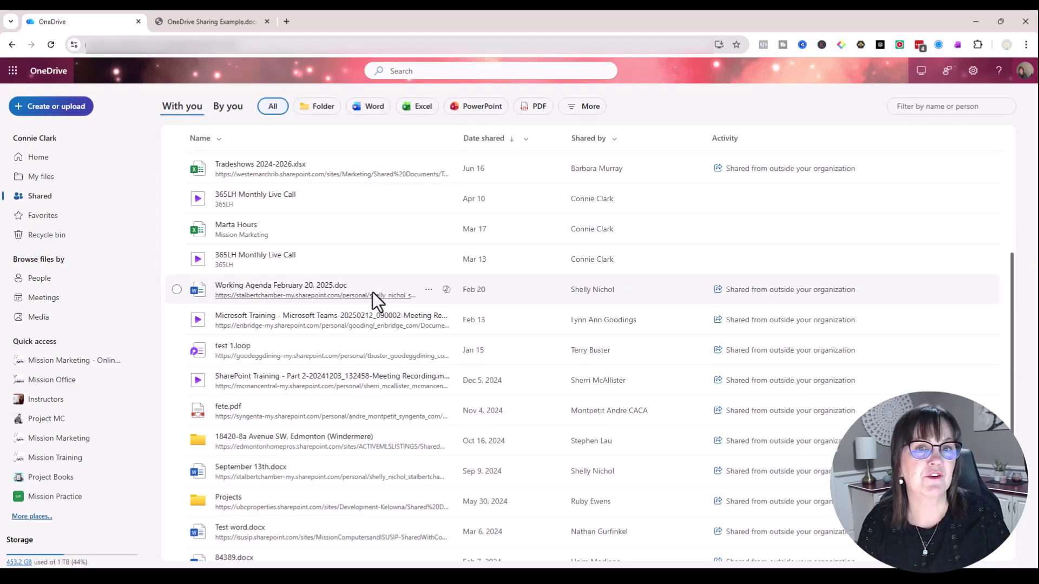
scroll(366, 314, up, 20)
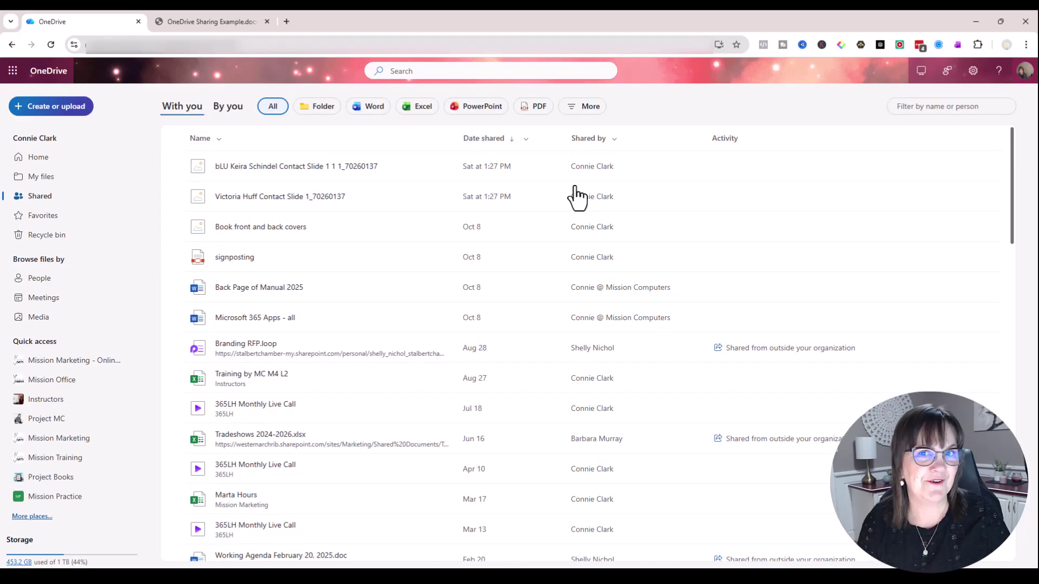